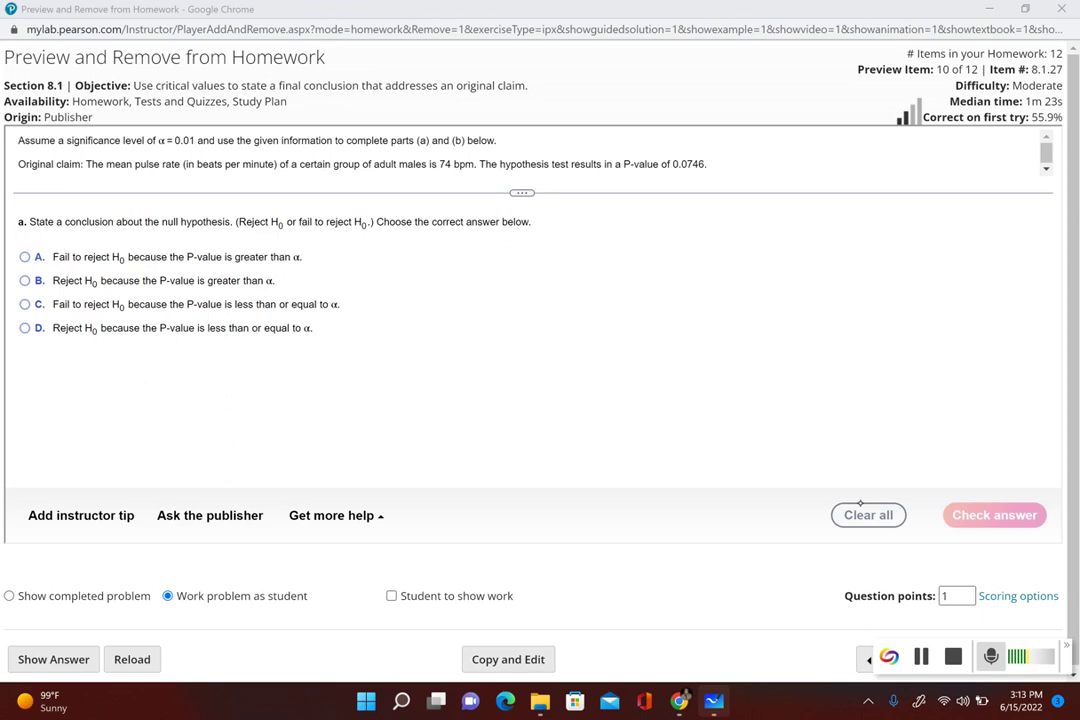
# - Write '1) μ = 74' on the whiteboard after checking the homework problem
pyautogui.click(714, 700)
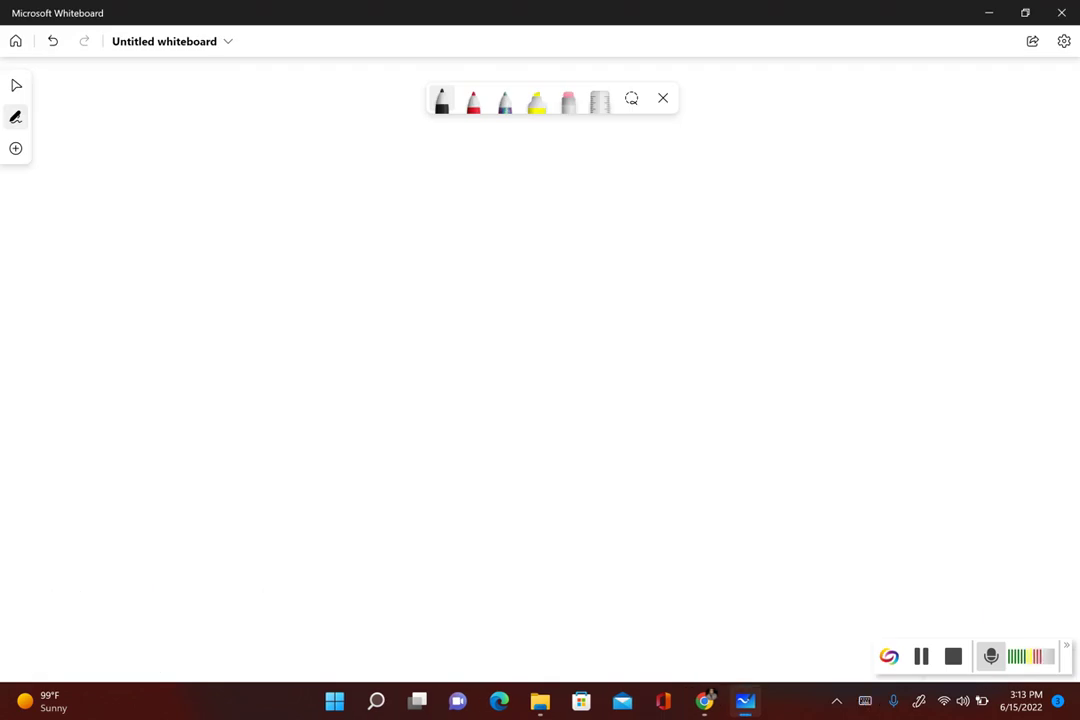
pyautogui.moveTo(115, 177)
pyautogui.mouseDown()
pyautogui.moveTo(117, 195)
pyautogui.moveTo(131, 199)
pyautogui.mouseUp()
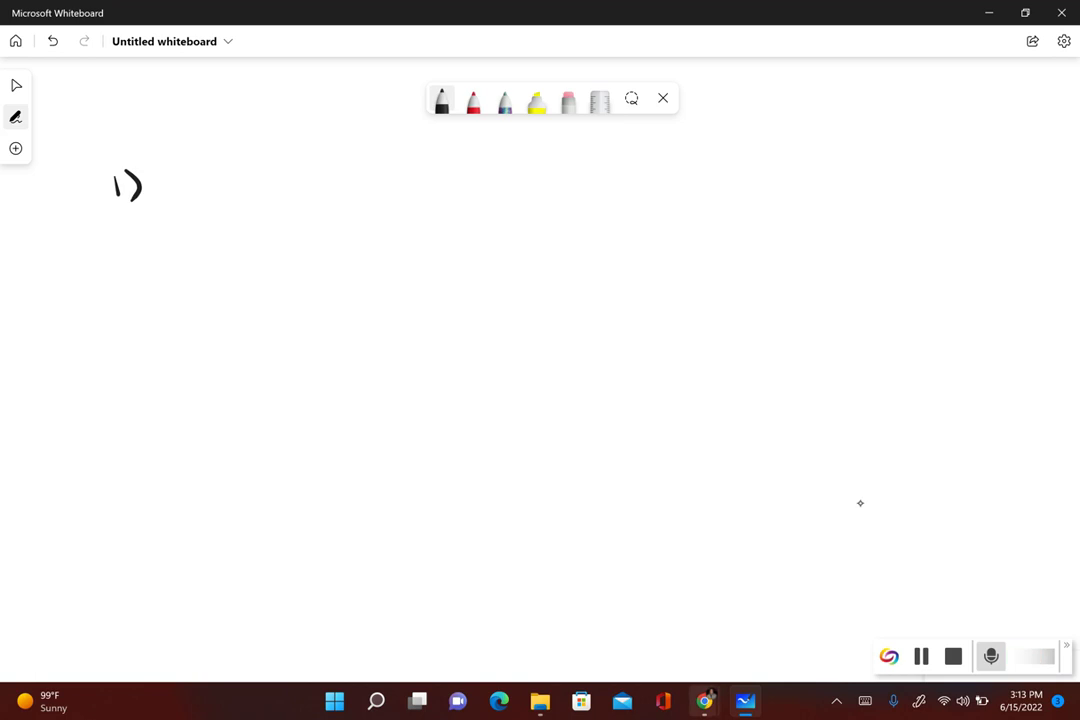
pyautogui.moveTo(705, 700)
pyautogui.click(745, 631)
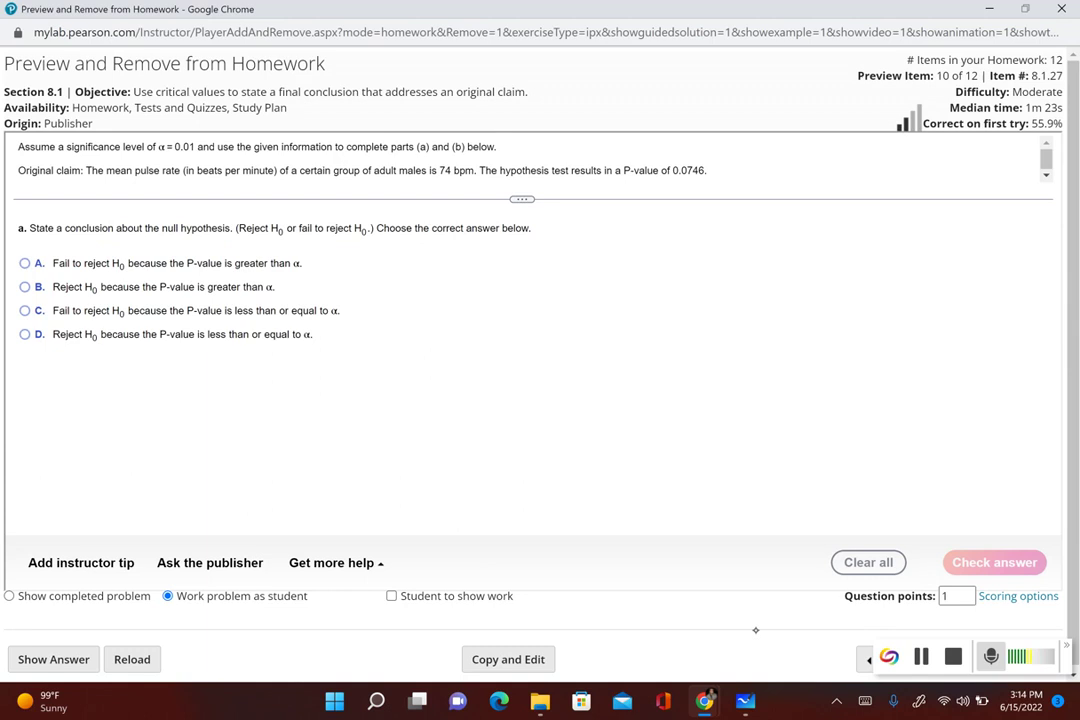
pyautogui.click(745, 700)
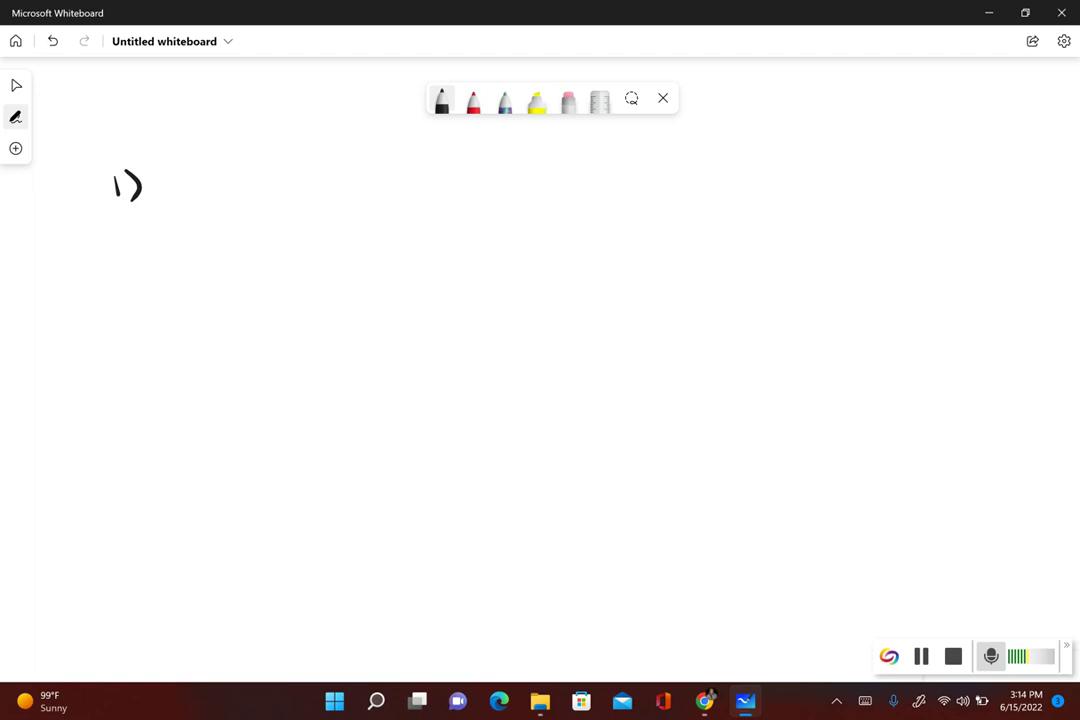
pyautogui.moveTo(203, 180)
pyautogui.mouseDown()
pyautogui.moveTo(195, 204)
pyautogui.moveTo(220, 181)
pyautogui.moveTo(262, 187)
pyautogui.mouseUp()
pyautogui.moveTo(284, 175)
pyautogui.mouseDown()
pyautogui.moveTo(300, 175)
pyautogui.moveTo(292, 196)
pyautogui.mouseUp()
pyautogui.moveTo(313, 185)
pyautogui.mouseDown()
pyautogui.moveTo(328, 176)
pyautogui.moveTo(328, 197)
pyautogui.mouseUp()
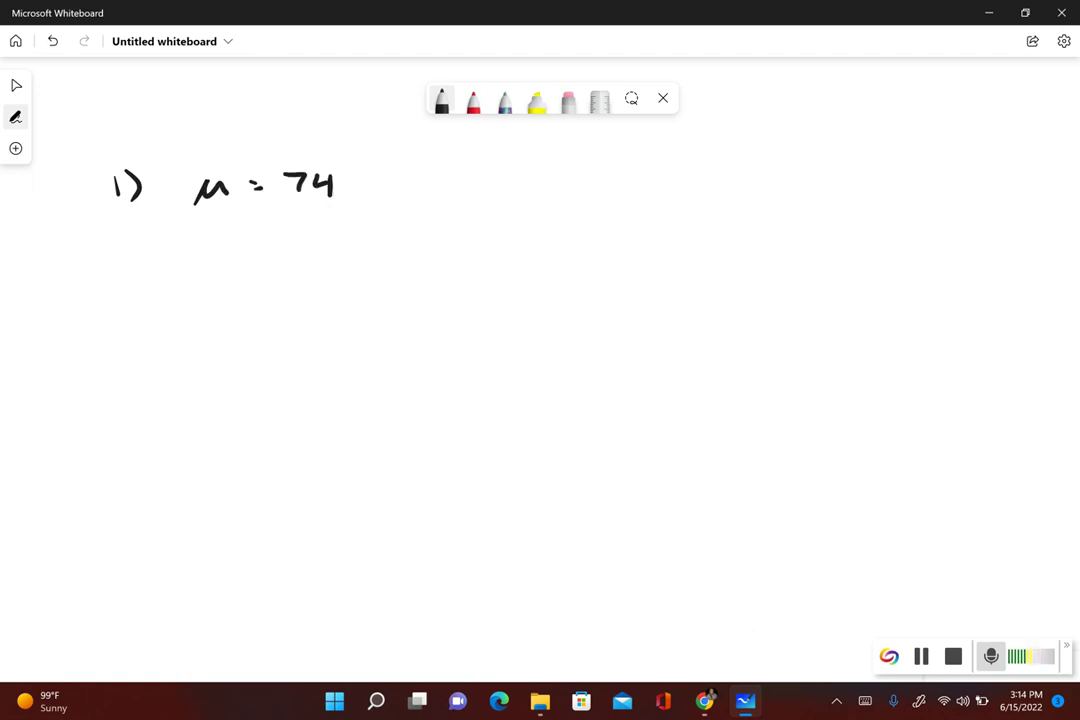
# - Write '2) μ ≠ 74' and then '3) Ho: μ = 74' below it
pyautogui.moveTo(128, 256); pyautogui.dragTo(158, 274)
pyautogui.moveTo(216, 251)
pyautogui.mouseDown()
pyautogui.moveTo(206, 271)
pyautogui.moveTo(263, 251)
pyautogui.mouseUp()
pyautogui.moveTo(248, 261)
pyautogui.mouseDown()
pyautogui.moveTo(296, 251)
pyautogui.moveTo(322, 266)
pyautogui.mouseUp()
pyautogui.moveTo(135, 323)
pyautogui.mouseDown()
pyautogui.moveTo(138, 343)
pyautogui.moveTo(213, 343)
pyautogui.mouseUp()
pyautogui.moveTo(228, 322)
pyautogui.mouseDown()
pyautogui.moveTo(229, 344)
pyautogui.moveTo(228, 333)
pyautogui.mouseUp()
pyautogui.moveTo(251, 332)
pyautogui.mouseDown()
pyautogui.moveTo(250, 343)
pyautogui.moveTo(252, 330)
pyautogui.mouseUp()
pyautogui.click(282, 327)
pyautogui.click(282, 337)
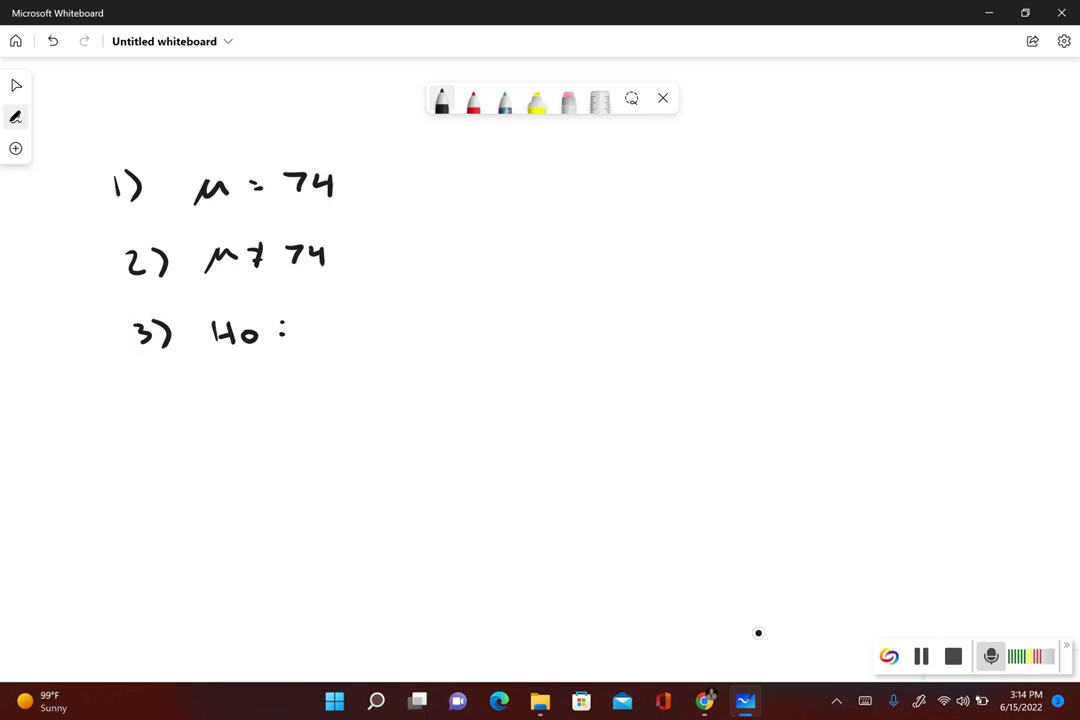
pyautogui.moveTo(323, 320)
pyautogui.mouseDown()
pyautogui.moveTo(322, 331)
pyautogui.moveTo(345, 321)
pyautogui.moveTo(374, 333)
pyautogui.mouseUp()
pyautogui.moveTo(385, 323)
pyautogui.mouseDown()
pyautogui.moveTo(400, 322)
pyautogui.moveTo(393, 341)
pyautogui.mouseUp()
pyautogui.moveTo(413, 318); pyautogui.dragTo(430, 326)
pyautogui.moveTo(427, 314); pyautogui.dragTo(428, 338)
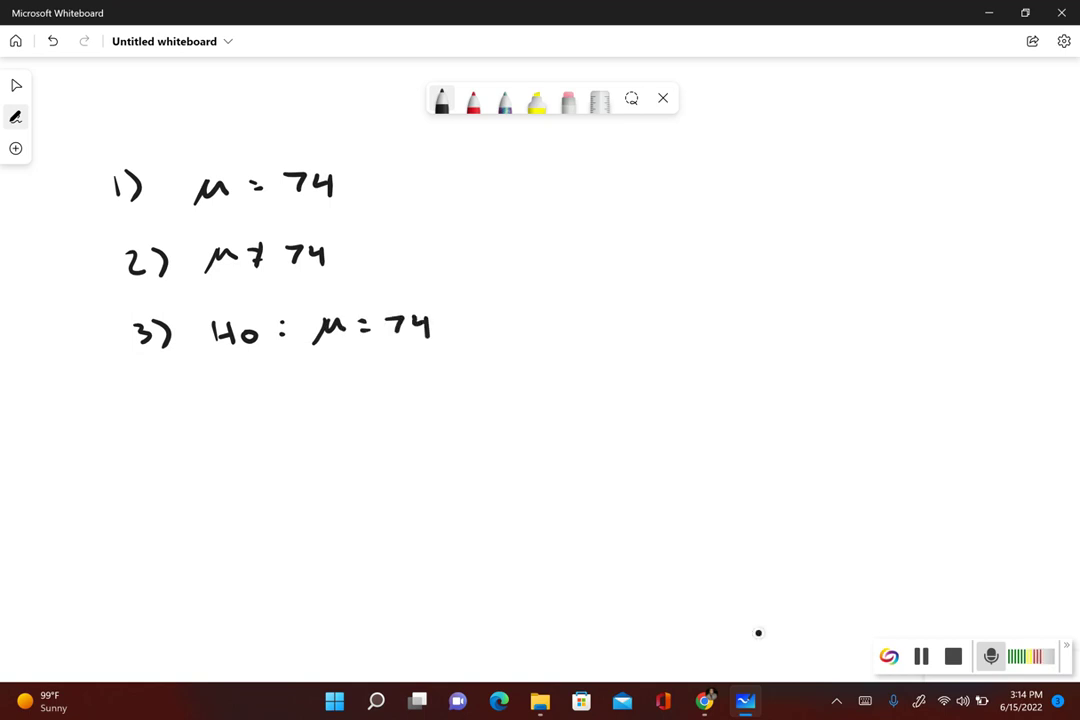
# - Write 'H1: μ ≠ 74' and add a red brace beside lines 1 and 2
pyautogui.moveTo(220, 376); pyautogui.dragTo(221, 399)
pyautogui.moveTo(243, 377)
pyautogui.mouseDown()
pyautogui.moveTo(242, 400)
pyautogui.moveTo(242, 389)
pyautogui.mouseUp()
pyautogui.moveTo(258, 389); pyautogui.dragTo(259, 403)
pyautogui.click(285, 382)
pyautogui.click(285, 392)
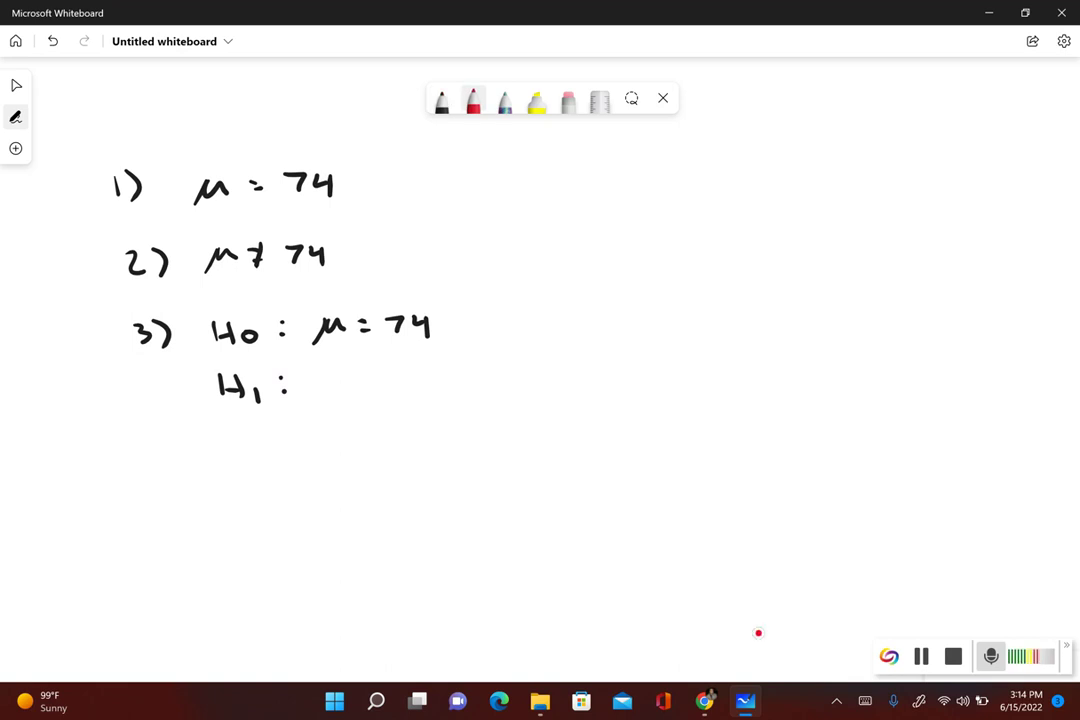
pyautogui.moveTo(380, 177); pyautogui.dragTo(362, 263)
pyautogui.click(441, 100)
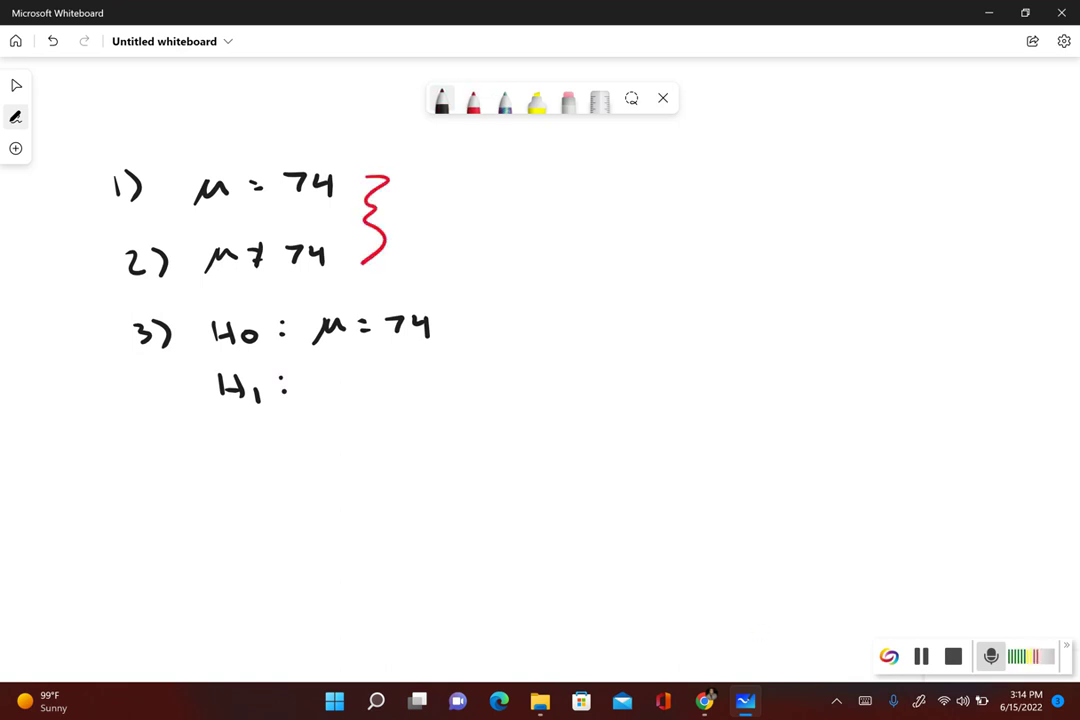
pyautogui.moveTo(320, 376)
pyautogui.mouseDown()
pyautogui.moveTo(371, 383)
pyautogui.moveTo(366, 397)
pyautogui.moveTo(407, 378)
pyautogui.moveTo(402, 395)
pyautogui.moveTo(434, 388)
pyautogui.mouseUp()
pyautogui.moveTo(430, 374); pyautogui.dragTo(431, 397)
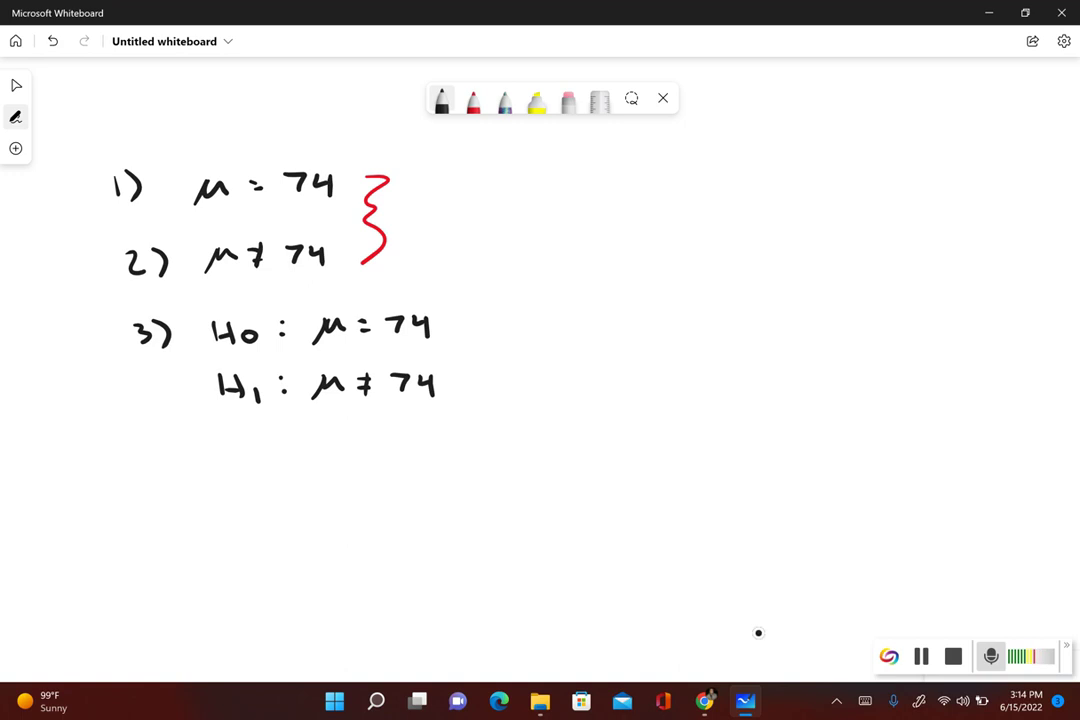
# - Write the label 'p-value' and, to its right, 'α' with 0.01 beneath
pyautogui.moveTo(211, 474)
pyautogui.mouseDown()
pyautogui.moveTo(209, 501)
pyautogui.moveTo(211, 491)
pyautogui.mouseUp()
pyautogui.moveTo(224, 488)
pyautogui.mouseDown()
pyautogui.moveTo(268, 481)
pyautogui.moveTo(308, 492)
pyautogui.moveTo(343, 480)
pyautogui.mouseUp()
pyautogui.moveTo(352, 487); pyautogui.dragTo(371, 491)
pyautogui.moveTo(514, 477); pyautogui.dragTo(515, 489)
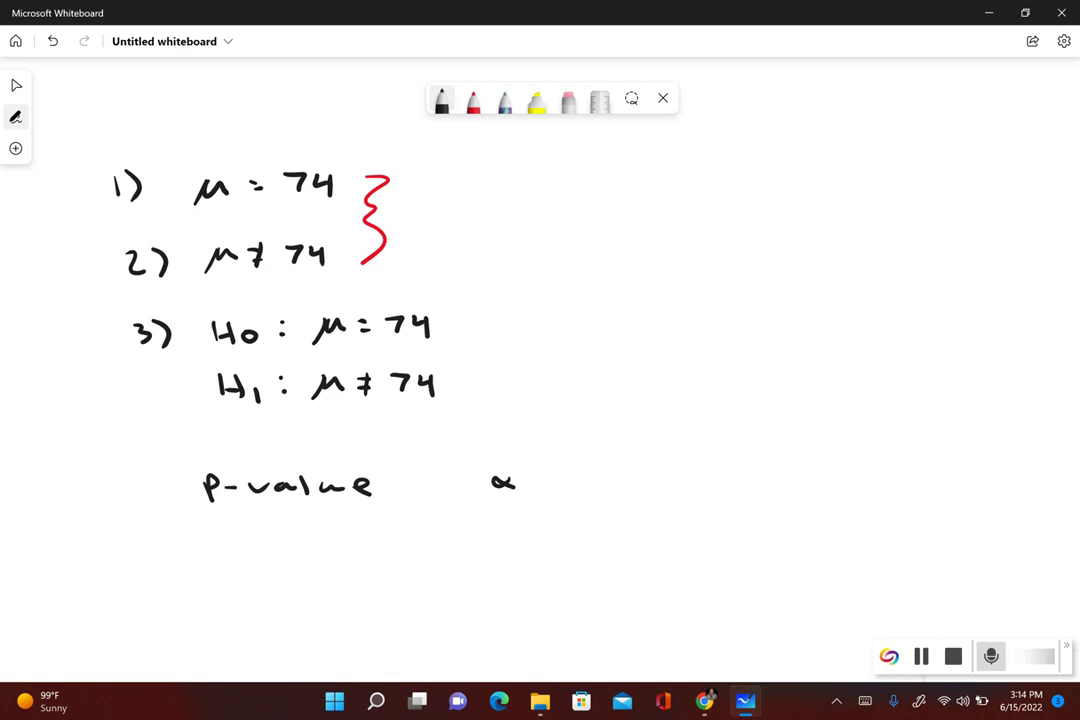
pyautogui.moveTo(501, 515)
pyautogui.mouseDown()
pyautogui.moveTo(492, 526)
pyautogui.moveTo(520, 516)
pyautogui.moveTo(550, 533)
pyautogui.mouseUp()
pyautogui.click(507, 527)
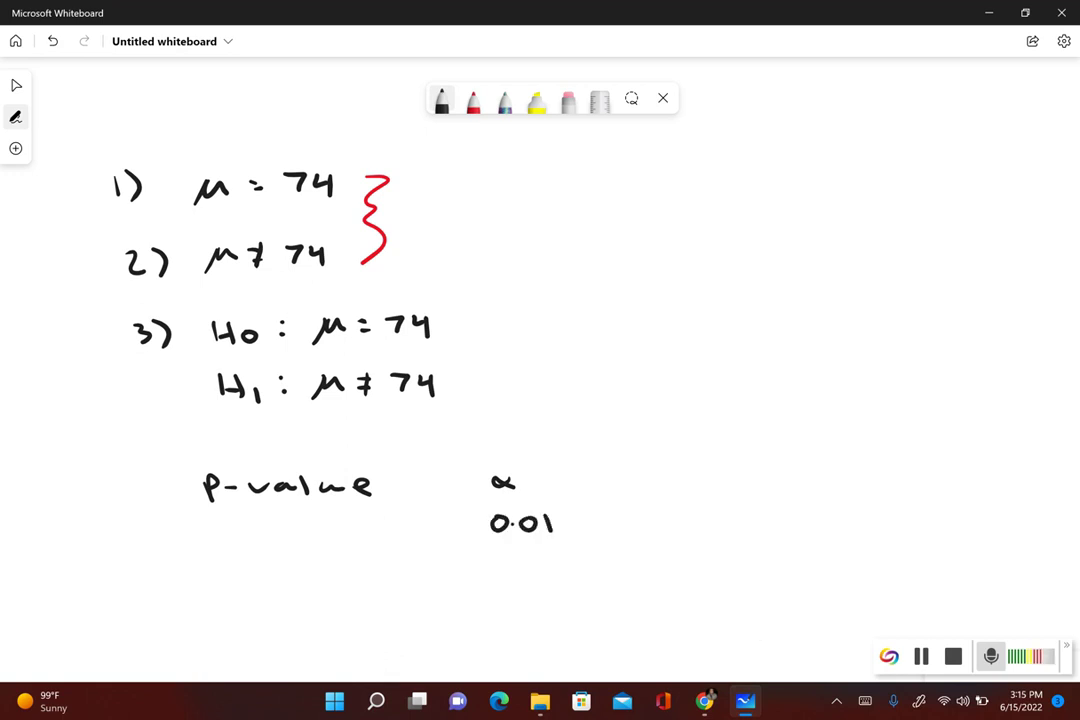
# - Write the P-value 0.0746 under 'p-value', read from the homework problem
pyautogui.moveTo(705, 700)
pyautogui.click(736, 634)
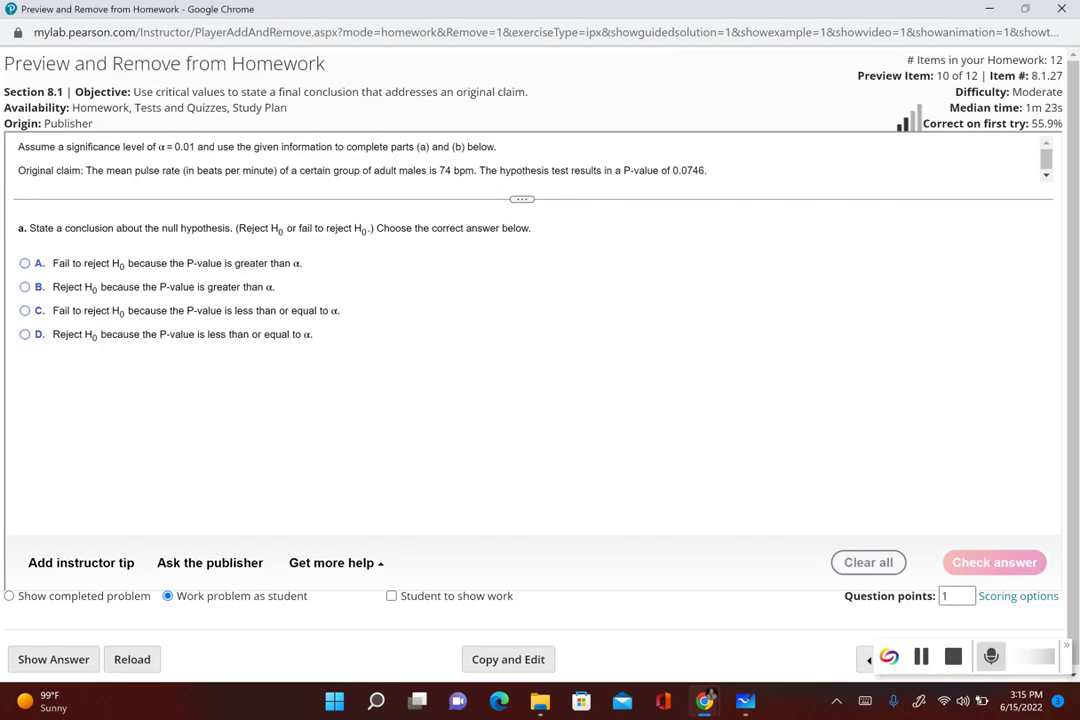
pyautogui.hotkey('alt', 'Tab')
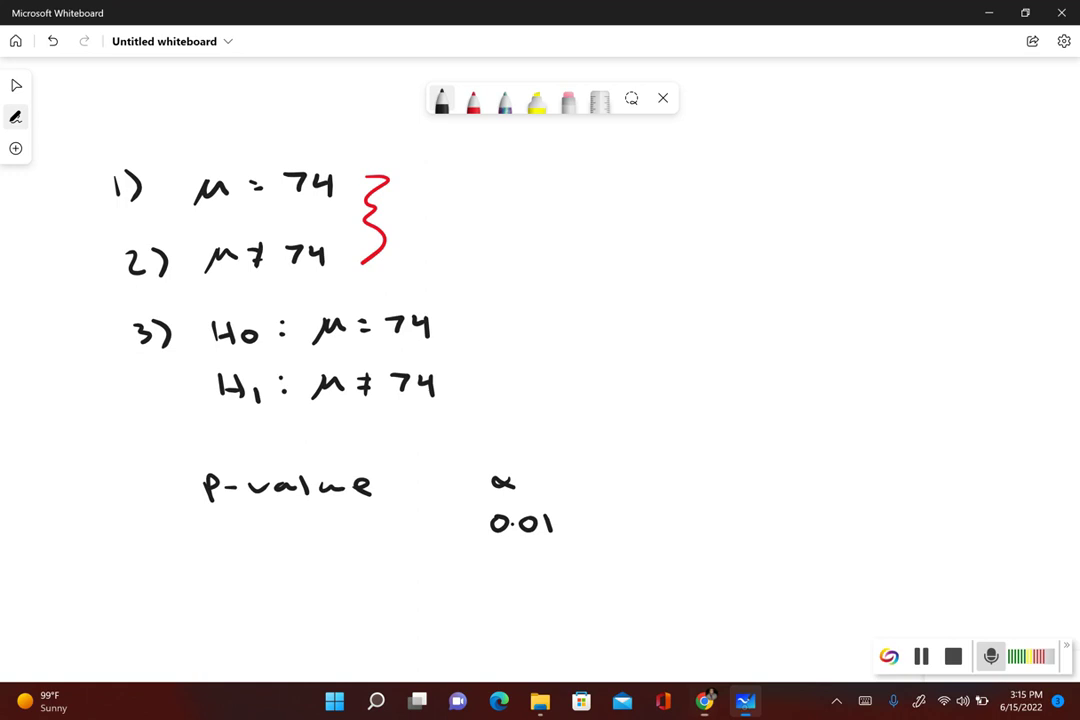
pyautogui.moveTo(258, 533)
pyautogui.mouseDown()
pyautogui.moveTo(249, 547)
pyautogui.moveTo(258, 533)
pyautogui.moveTo(294, 533)
pyautogui.moveTo(313, 551)
pyautogui.moveTo(346, 542)
pyautogui.mouseUp()
pyautogui.click(276, 546)
pyautogui.moveTo(341, 530)
pyautogui.mouseDown()
pyautogui.moveTo(340, 551)
pyautogui.moveTo(366, 540)
pyautogui.mouseUp()
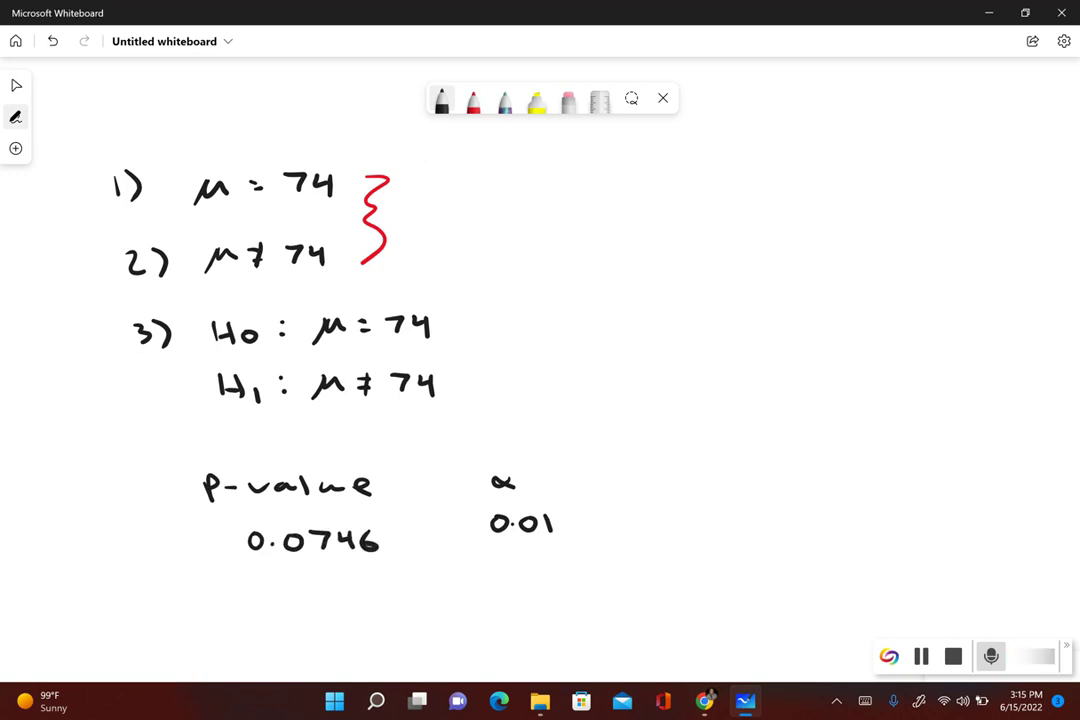
# - Underline the matching leading zeros of 0.0746 and 0.01 in red
pyautogui.click(473, 100)
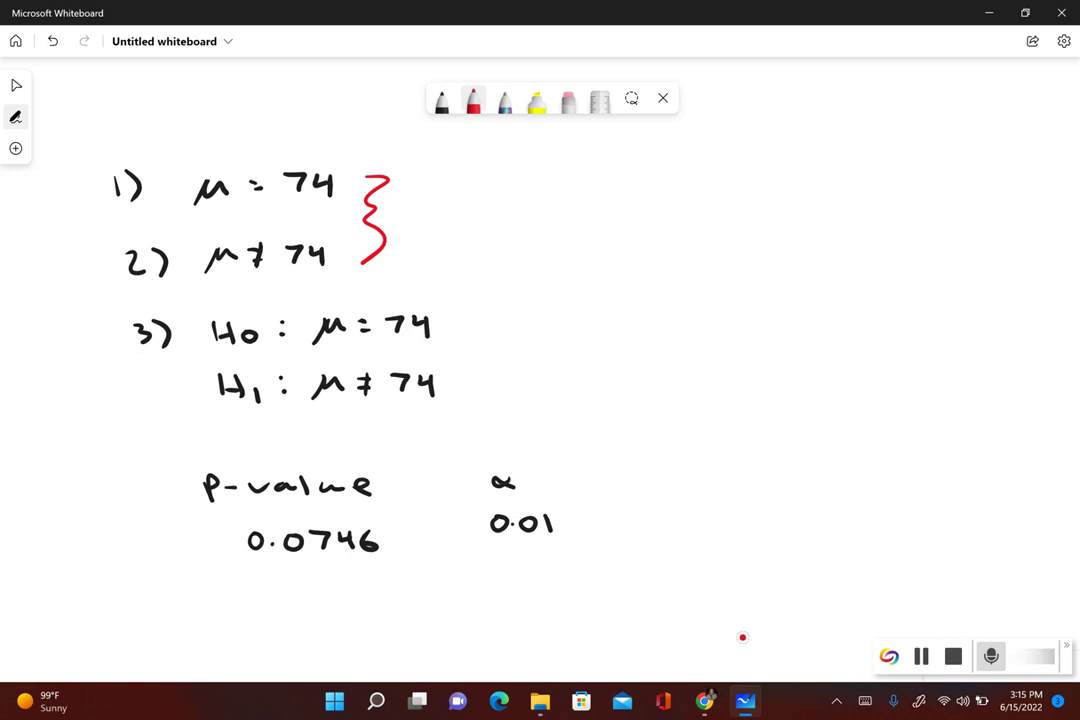
pyautogui.moveTo(249, 560); pyautogui.dragTo(263, 563)
pyautogui.moveTo(492, 541); pyautogui.dragTo(505, 538)
pyautogui.moveTo(289, 563); pyautogui.dragTo(304, 562)
pyautogui.moveTo(524, 545); pyautogui.dragTo(537, 543)
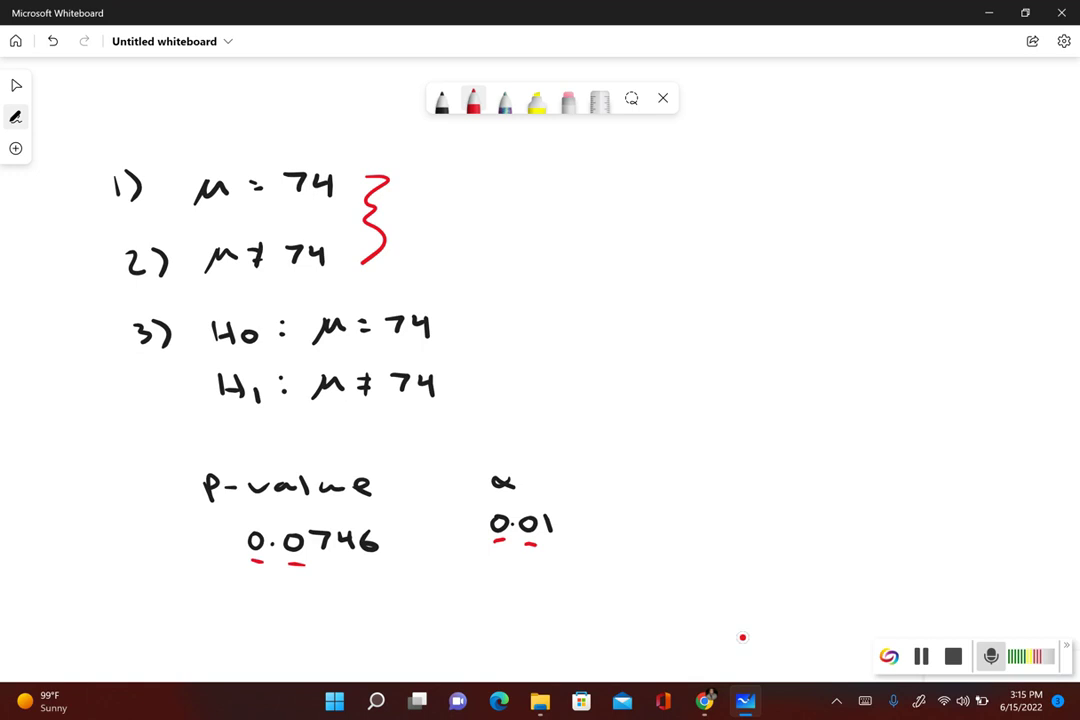
# - Underline the 7 and the 1 in red, then mark 0.0746 > 0.01 and p-value > α
pyautogui.click(322, 564)
pyautogui.moveTo(322, 564); pyautogui.dragTo(336, 565)
pyautogui.moveTo(553, 545); pyautogui.dragTo(565, 544)
pyautogui.moveTo(428, 521); pyautogui.dragTo(431, 541)
pyautogui.moveTo(426, 472); pyautogui.dragTo(429, 491)
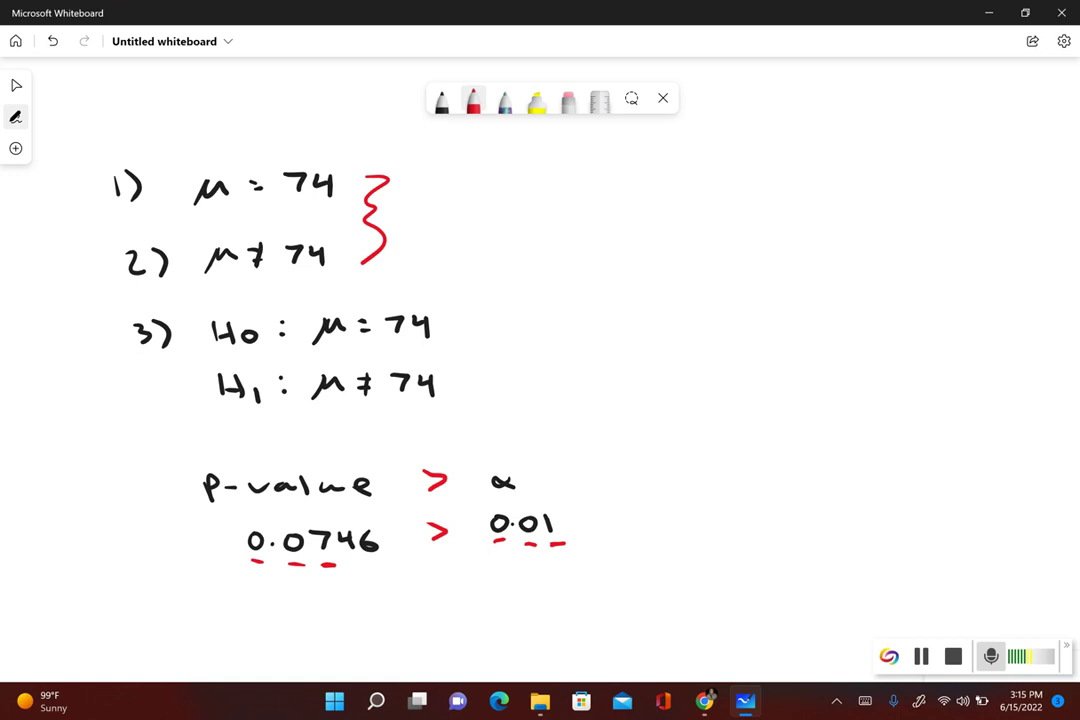
# - Write the conclusion 'fail to reject Ho' in black below 0.0746
pyautogui.click(441, 100)
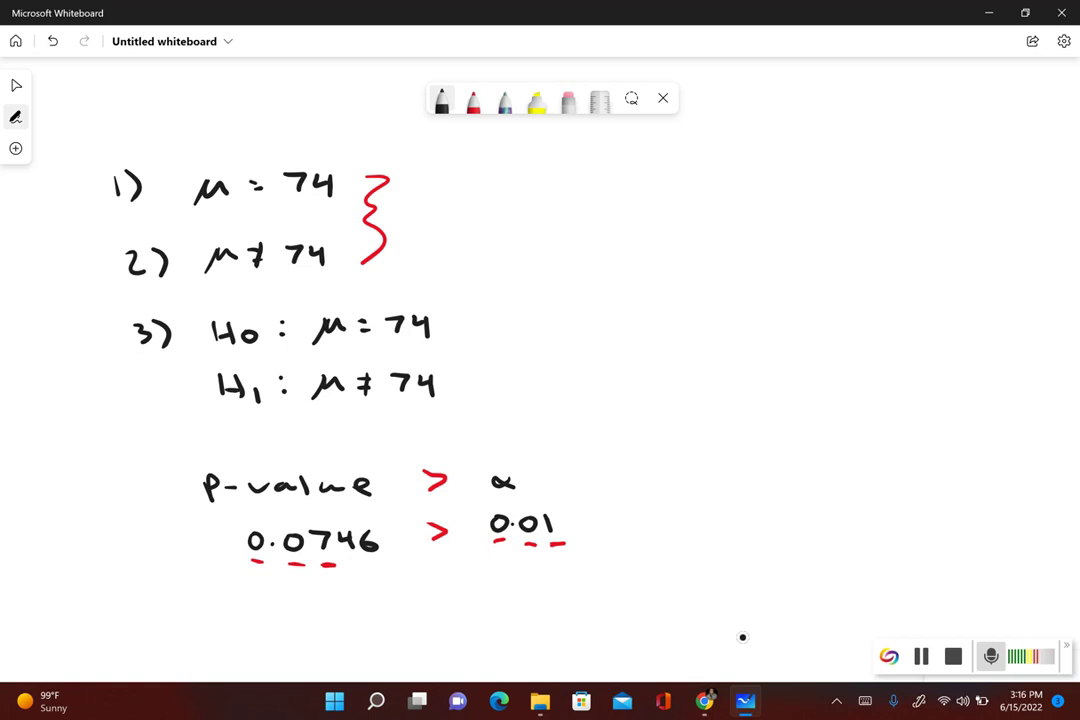
pyautogui.moveTo(246, 602)
pyautogui.mouseDown()
pyautogui.moveTo(239, 626)
pyautogui.moveTo(254, 614)
pyautogui.moveTo(340, 626)
pyautogui.mouseUp()
pyautogui.moveTo(331, 614); pyautogui.dragTo(347, 614)
pyautogui.moveTo(358, 616); pyautogui.dragTo(424, 618)
pyautogui.moveTo(430, 622)
pyautogui.mouseDown()
pyautogui.moveTo(446, 632)
pyautogui.moveTo(483, 625)
pyautogui.mouseUp()
pyautogui.moveTo(497, 617)
pyautogui.mouseDown()
pyautogui.moveTo(492, 626)
pyautogui.moveTo(509, 628)
pyautogui.mouseUp()
pyautogui.moveTo(500, 616); pyautogui.dragTo(572, 630)
pyautogui.moveTo(556, 621); pyautogui.dragTo(587, 618)
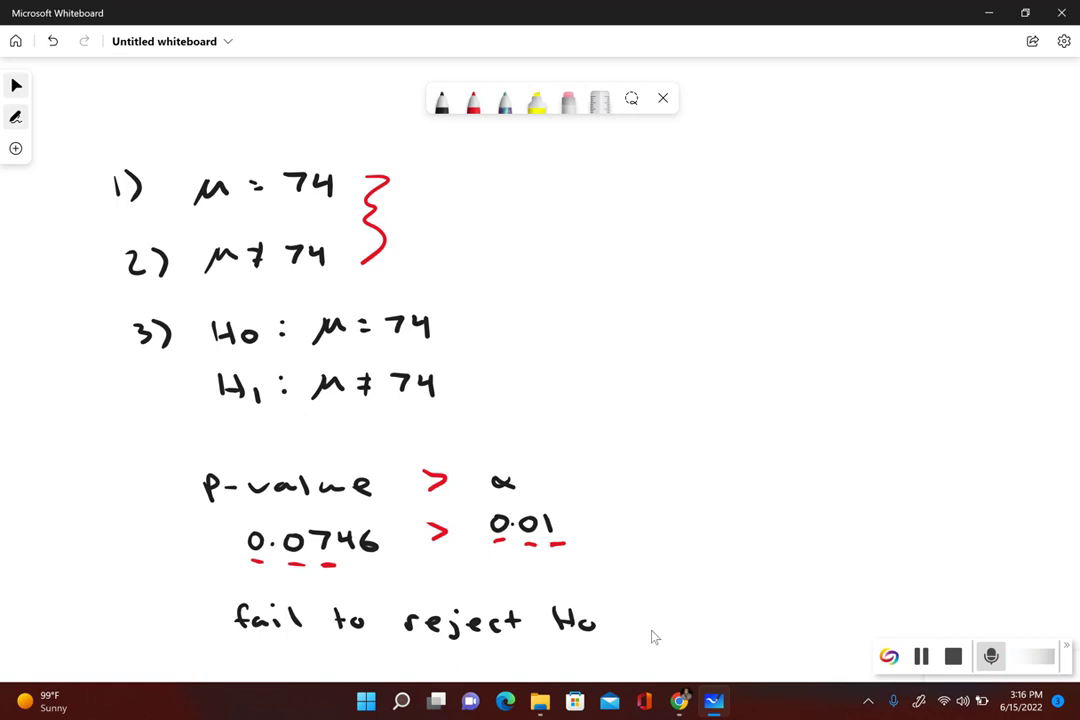
# - In MyLab, select option A (fail to reject H0, P-value > α) and submit part a
pyautogui.moveTo(679, 700)
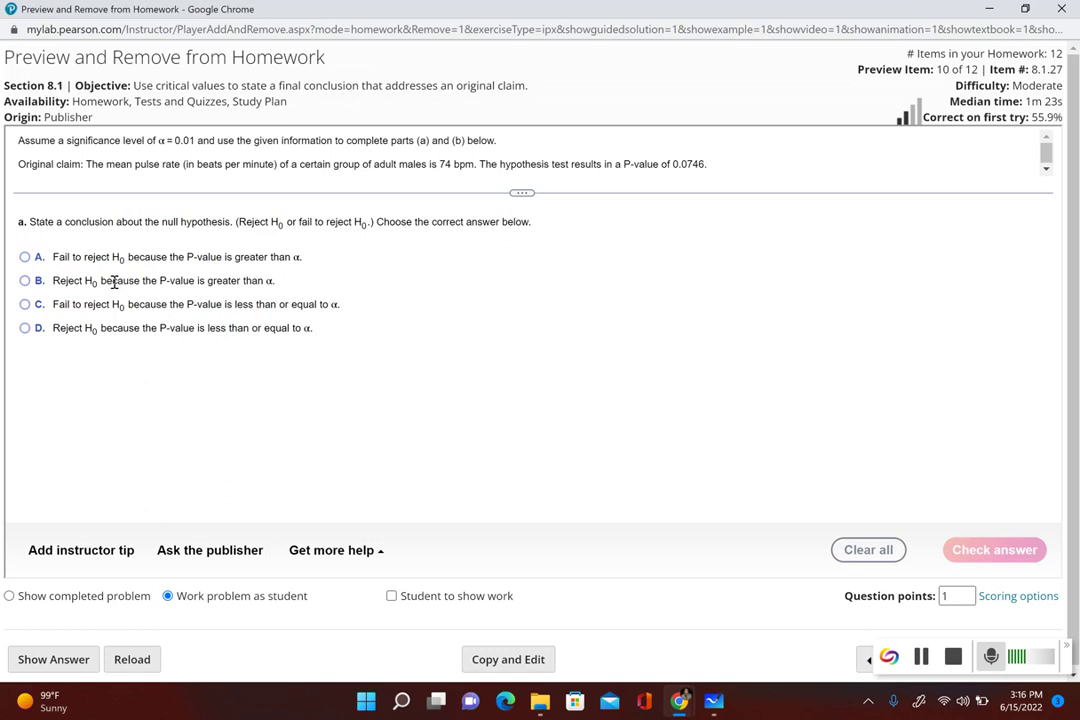
pyautogui.click(26, 260)
pyautogui.press('Return')
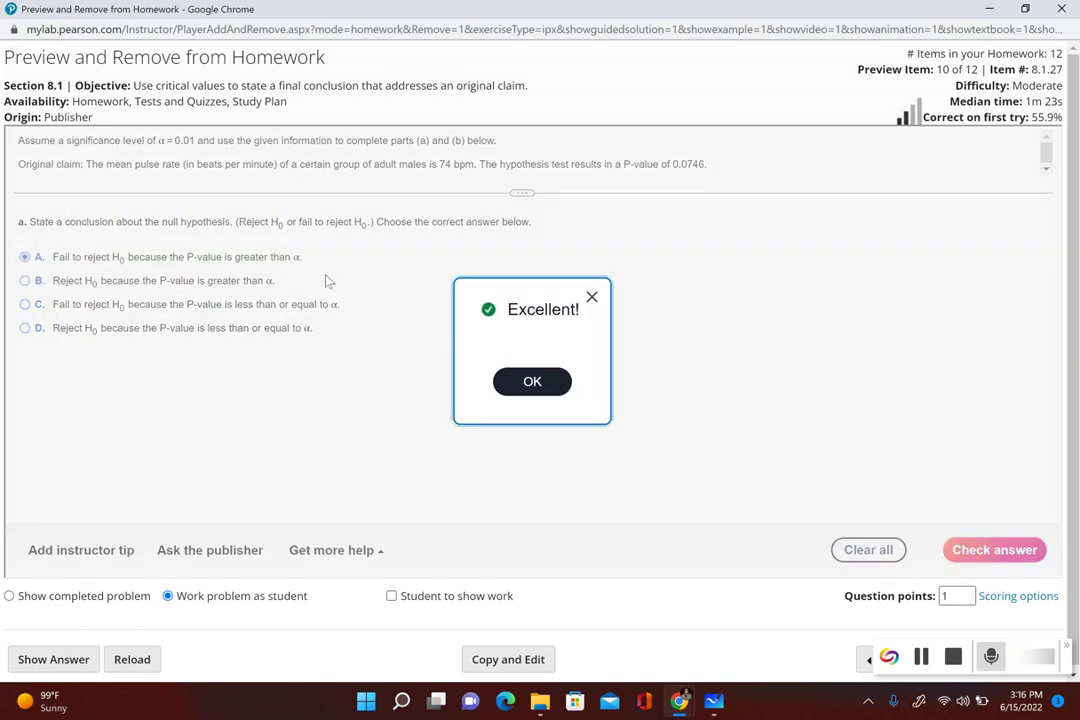
# - Dismiss the Excellent! dialog and select option C in part b
pyautogui.click(517, 383)
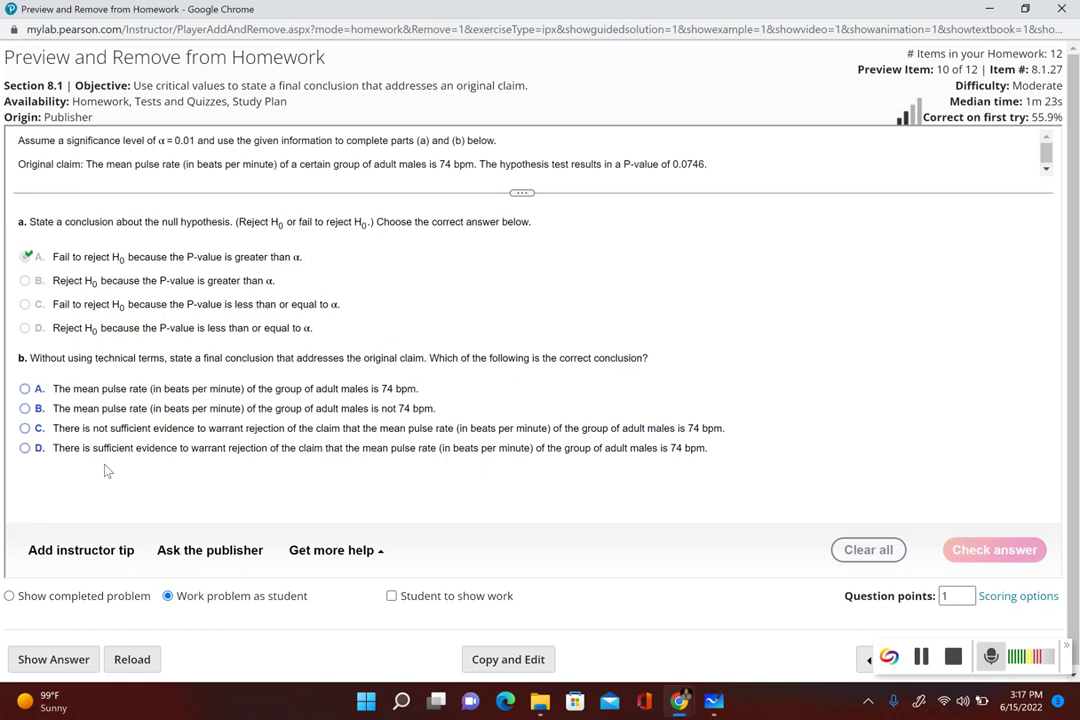
pyautogui.click(25, 428)
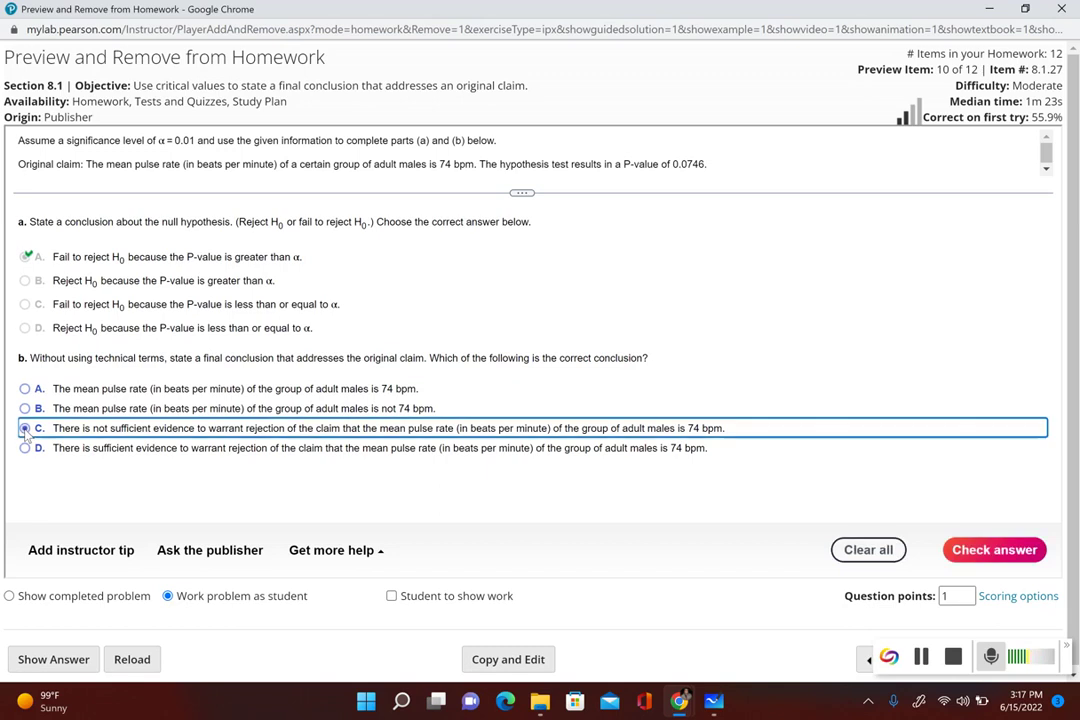